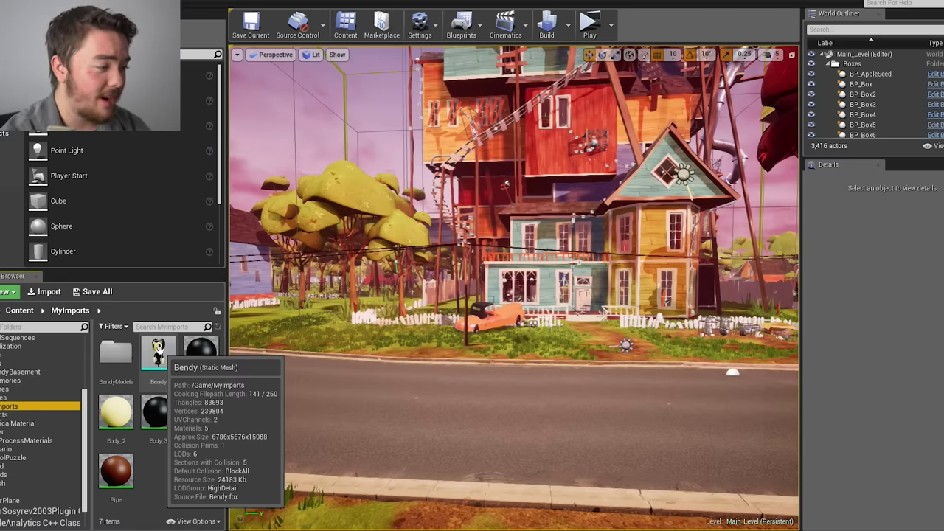
Place the Bendy static mesh on the road in front of the house and scale it uniformly to 0.25.
left_click_drag(158, 348, 391, 354)
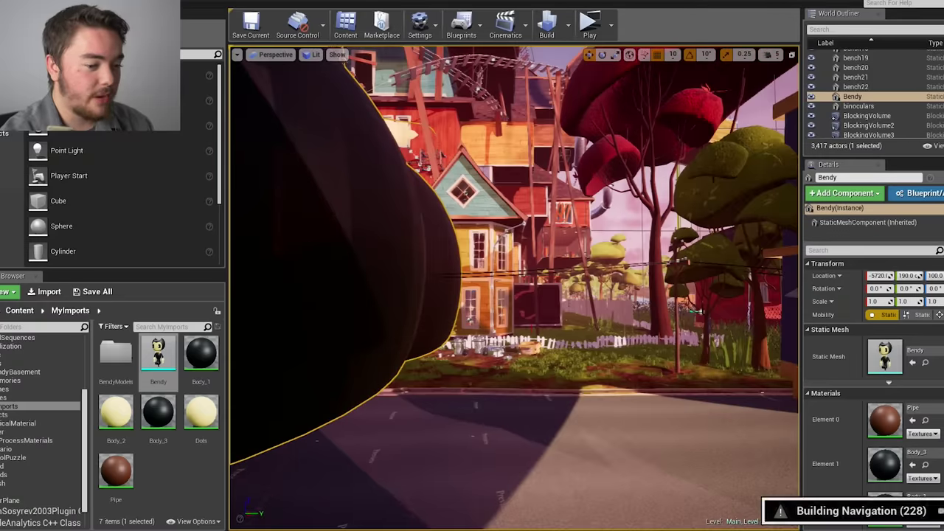
right_click_drag(453, 386, 457, 289)
right_click_drag(484, 353, 491, 388)
left_click(466, 280)
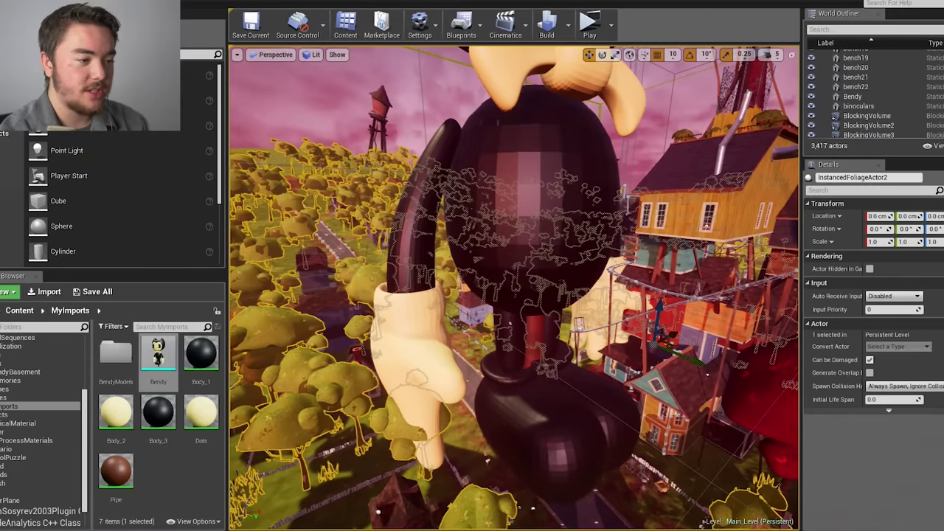
left_click(506, 273)
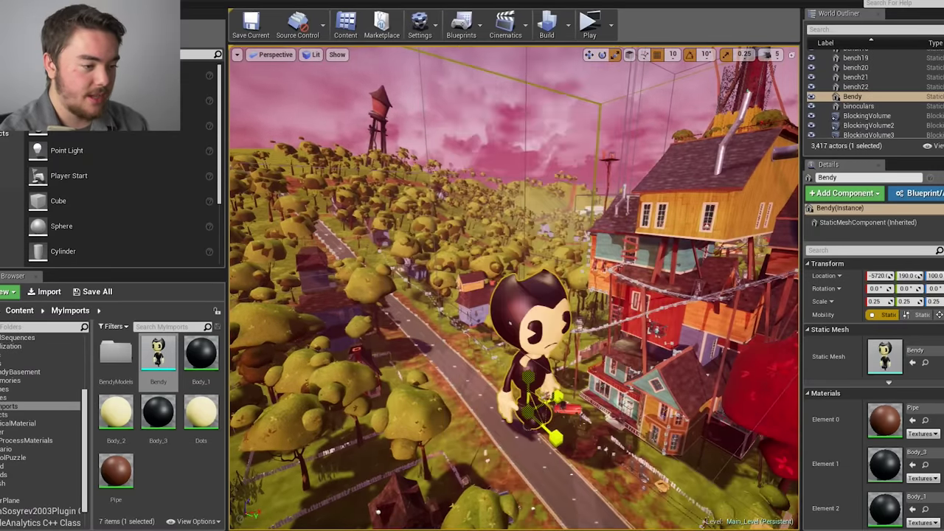
Examine the placed Bendy figure on the road from several distances and heights.
right_click_drag(525, 354, 522, 427)
key("w")
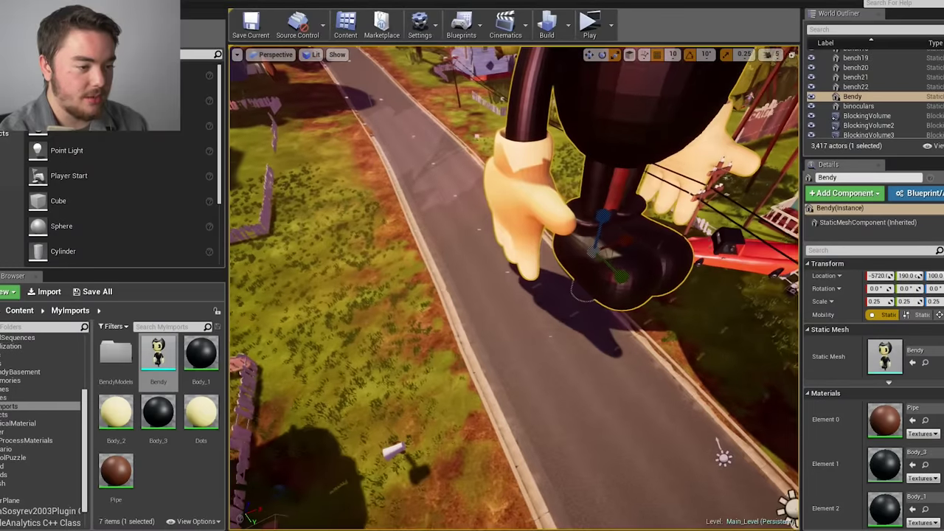
mouse_move(591, 252)
left_mouse_down()
mouse_move(575, 260)
mouse_move(592, 251)
left_mouse_up()
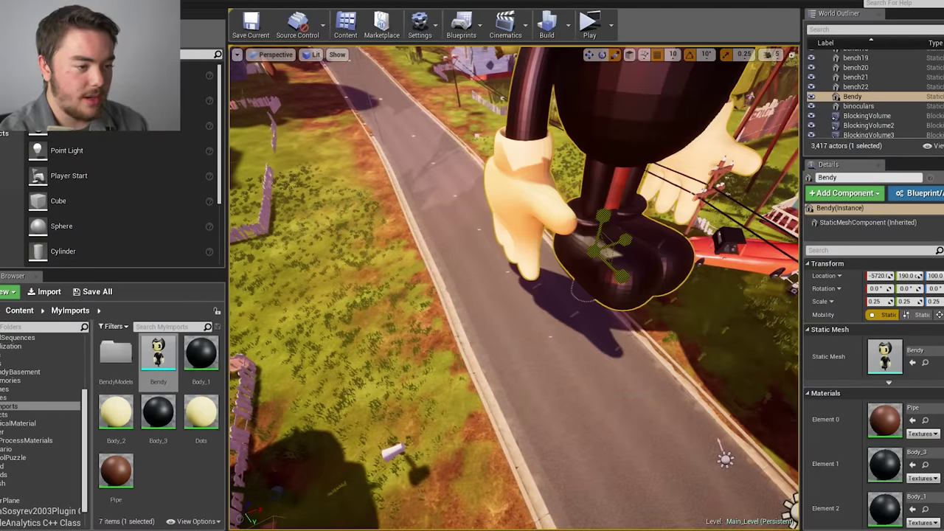
right_click_drag(592, 255, 424, 241)
key("w")
key("w")
key("s")
key("s")
key("e")
key("q")
key("e")
key("q")
key("a")
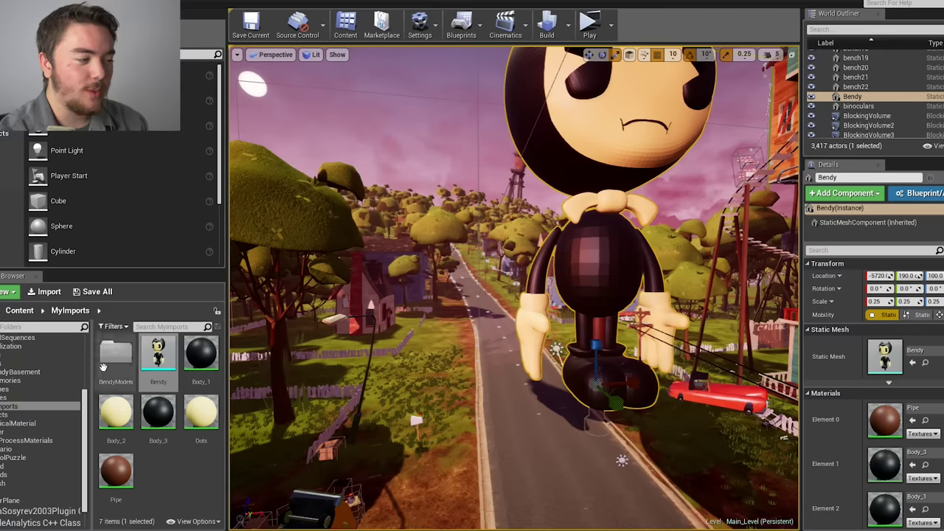
Open the BendyModels folder inside MyImports.
double_click(116, 353)
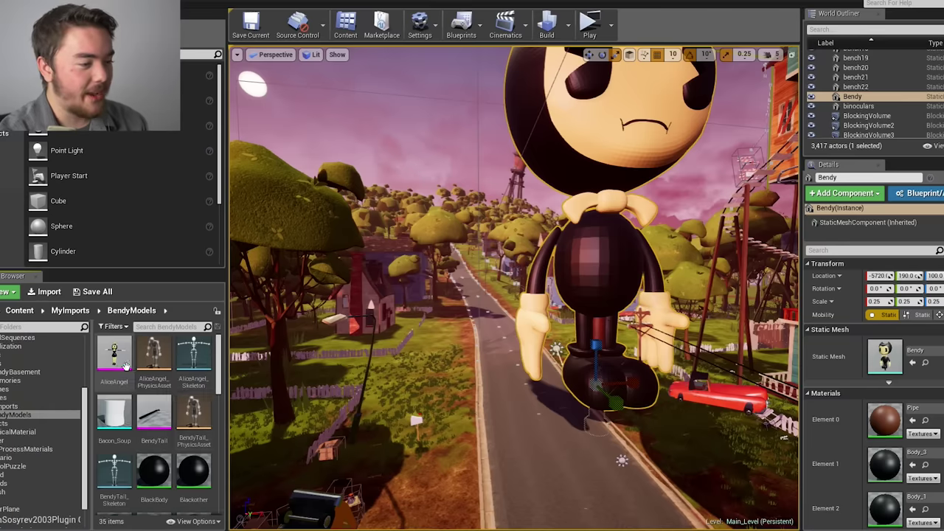
Try out the AliceAngel skeletal mesh in the level, view it at full size, and delete it.
left_click_drag(116, 354, 440, 275)
right_click_drag(439, 274, 443, 310)
key("s")
key("s")
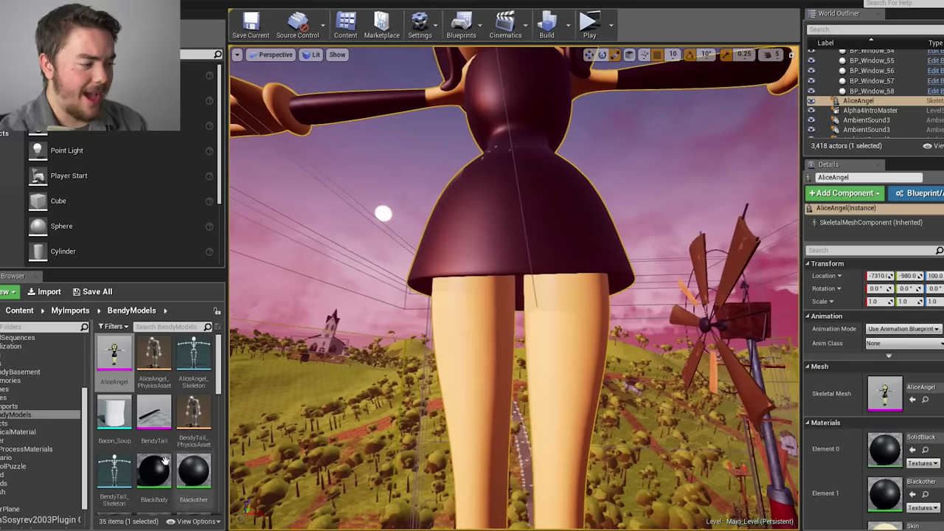
scroll(155, 458, "down", 3)
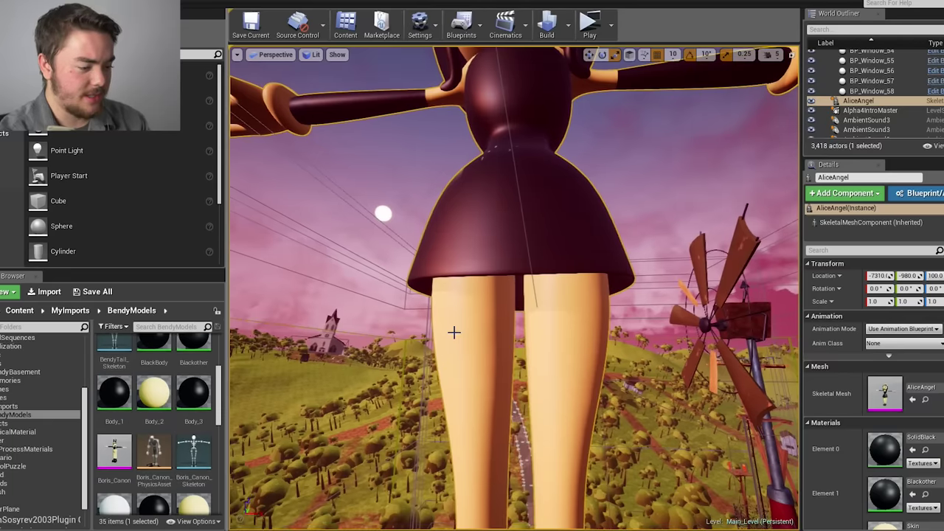
key("Delete")
Select the Bendy figure on the road and delete it from the level.
right_click_drag(453, 331, 453, 391)
left_click(546, 314)
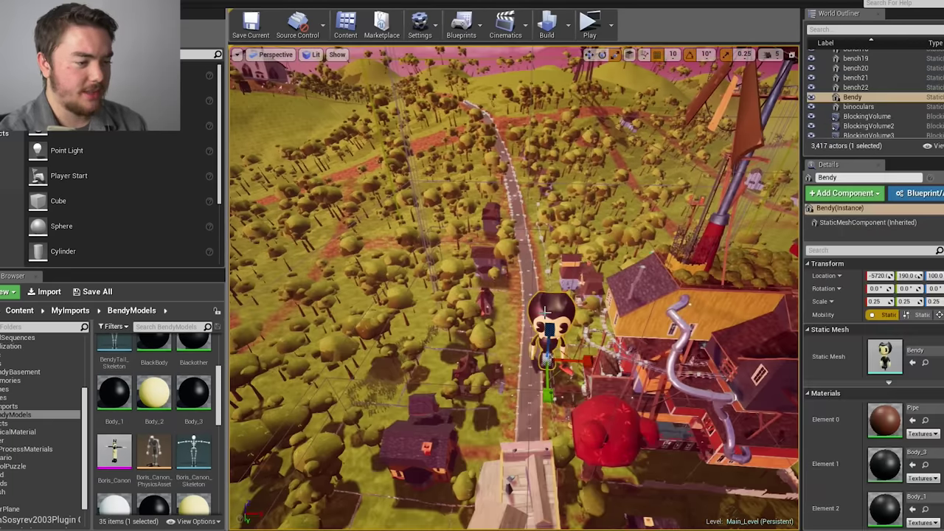
key("Delete")
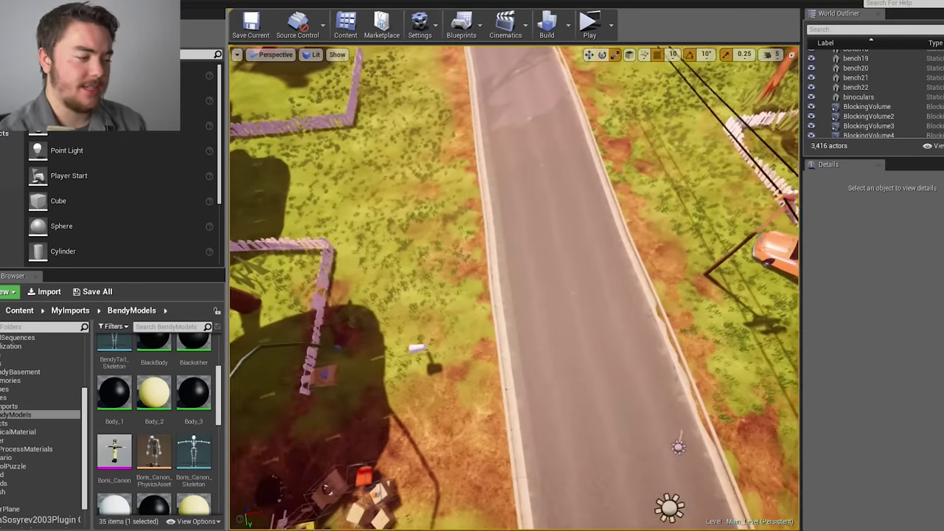
Try out the Boris_Canon skeletal mesh beside the road, view it from below, and delete it.
left_click(140, 435)
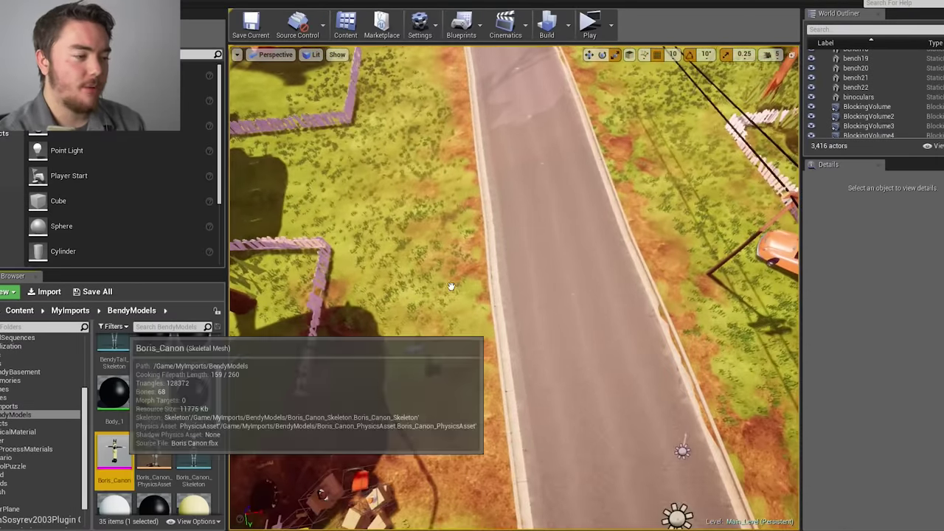
left_click_drag(451, 286, 481, 262)
right_click_drag(481, 261, 490, 158)
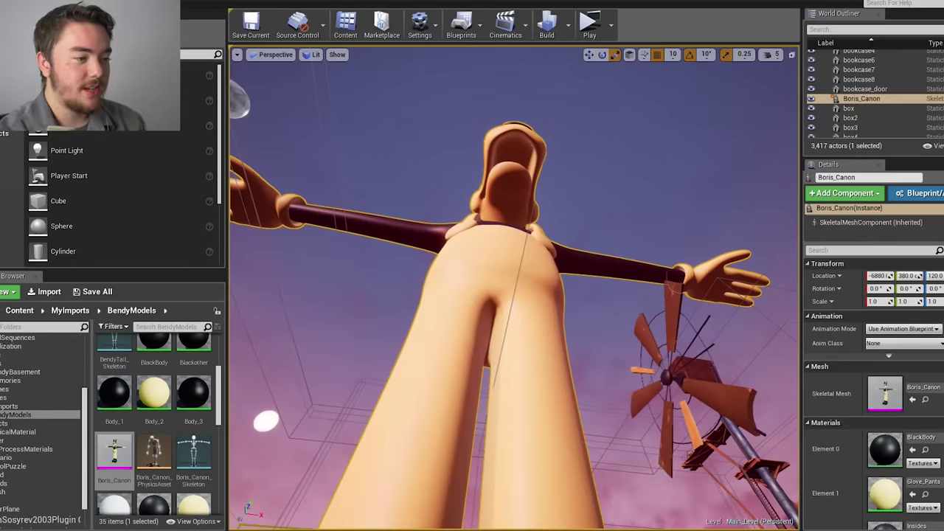
key("Delete")
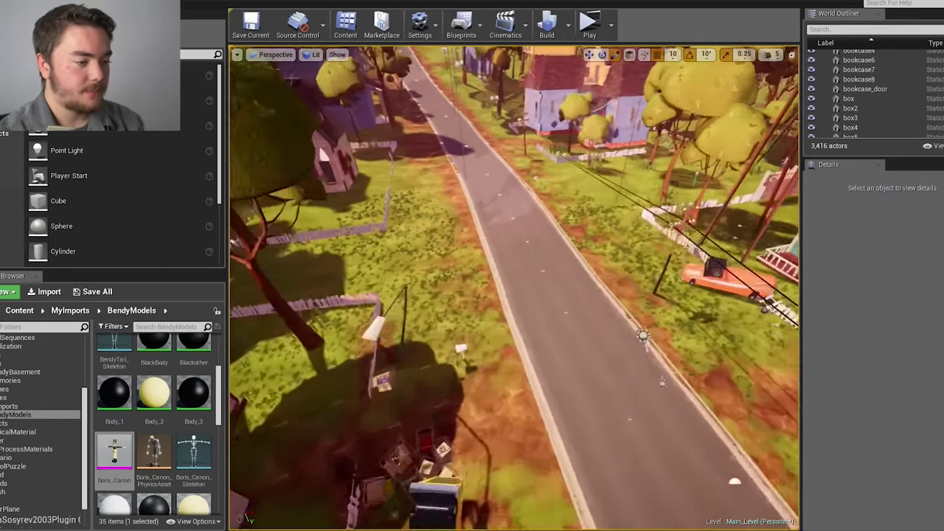
Select the BP_Sosed neighbor character in the fenced yard and replace its skeletal mesh with Boris_Canon.
scroll(180, 396, "down", 5)
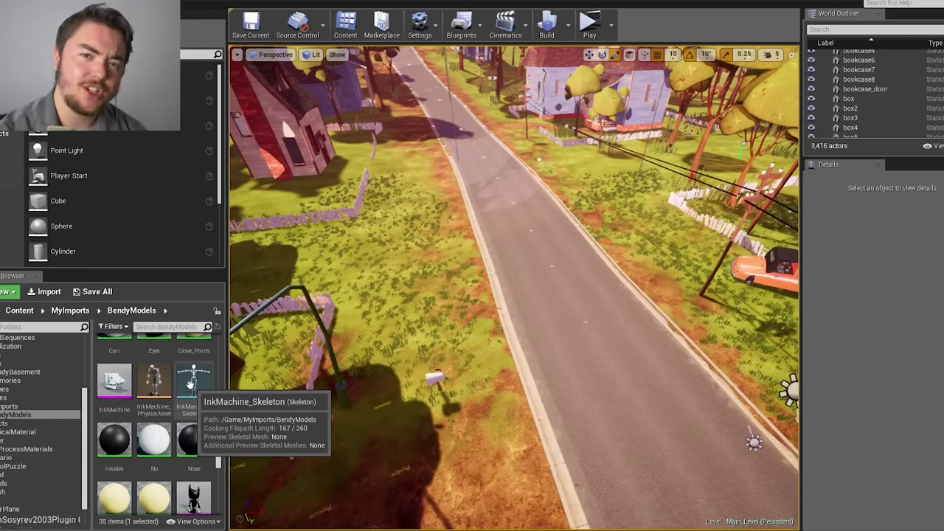
scroll(191, 384, "down", 3)
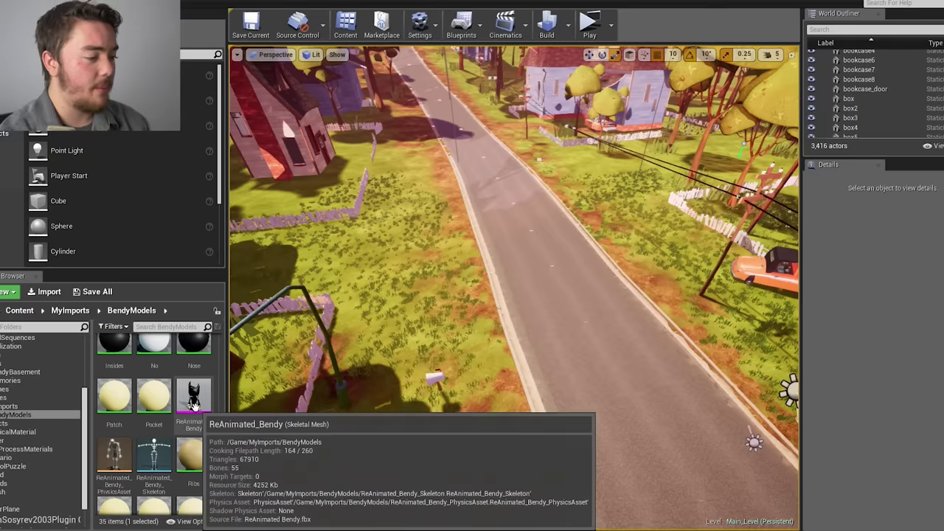
right_click_drag(542, 316, 559, 258)
key("w")
key("w")
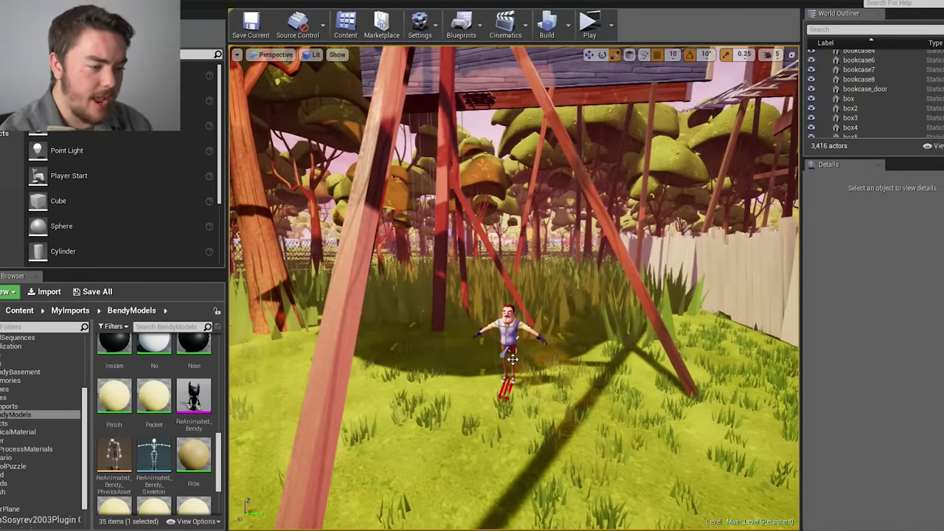
left_click(509, 353)
left_click(509, 340)
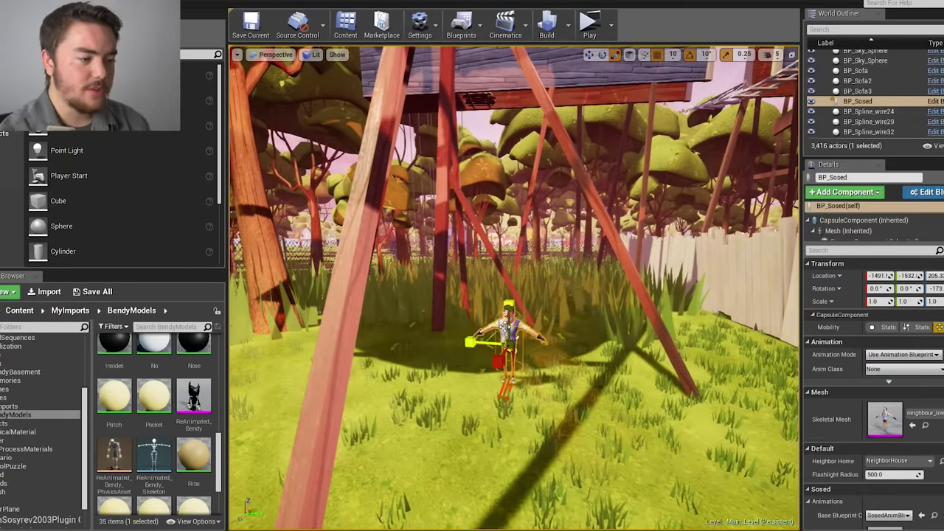
key("f")
key("s")
right_click_drag(509, 339, 547, 328)
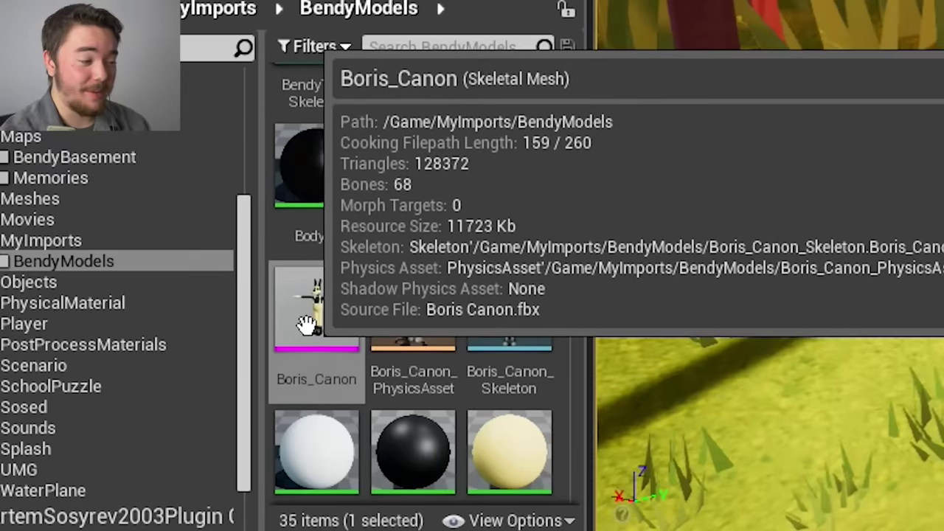
left_click_drag(307, 341, 885, 419)
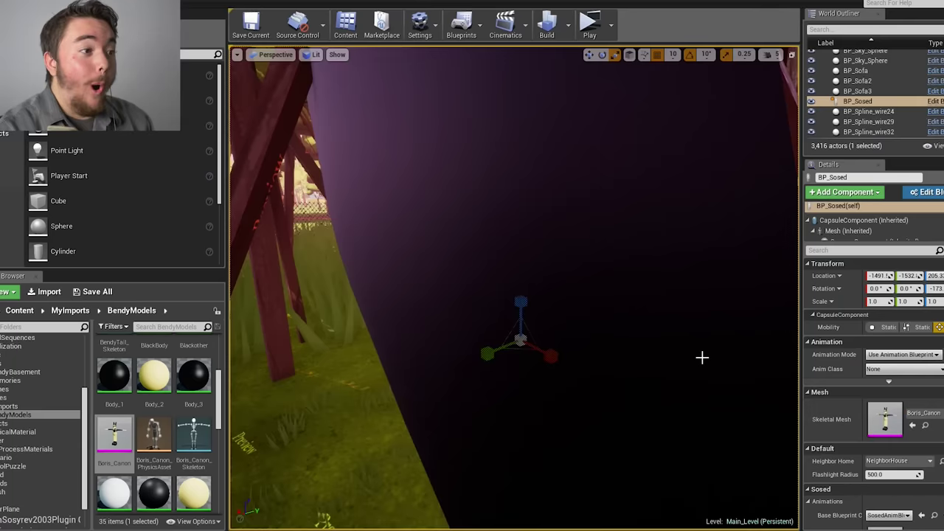
Set the BP_Sosed character's scale to 0.01 on the X, Y and Z axes.
left_click(873, 301)
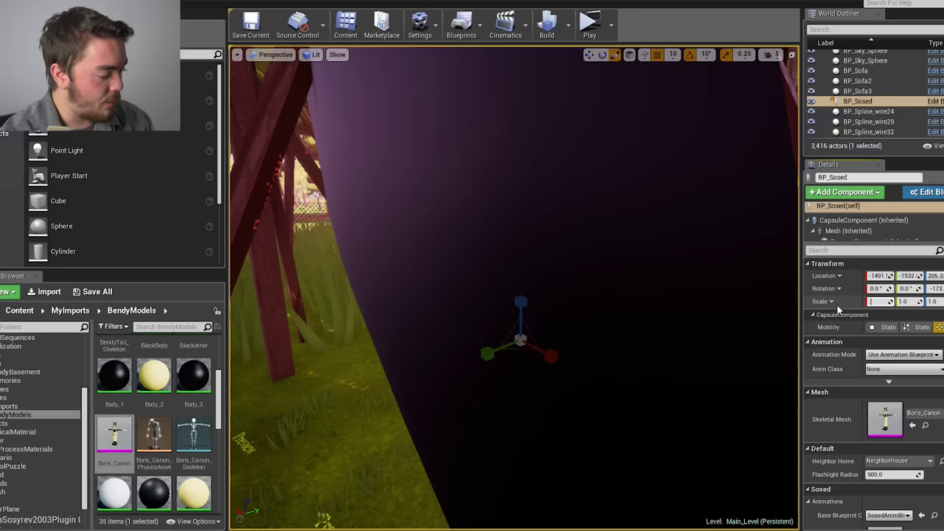
type(".01")
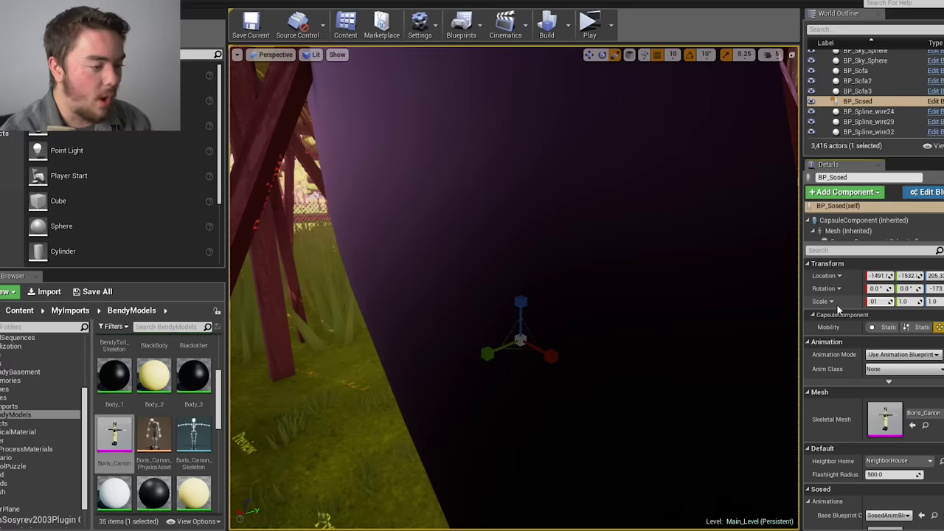
key("Return")
left_click(906, 302)
type(".01")
key("Return")
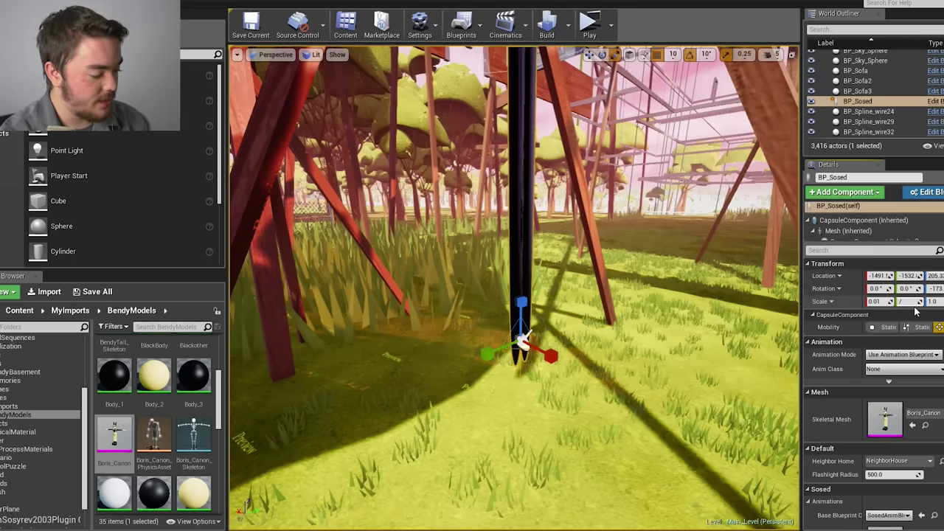
key("BackSpace")
type(".01")
key("Return")
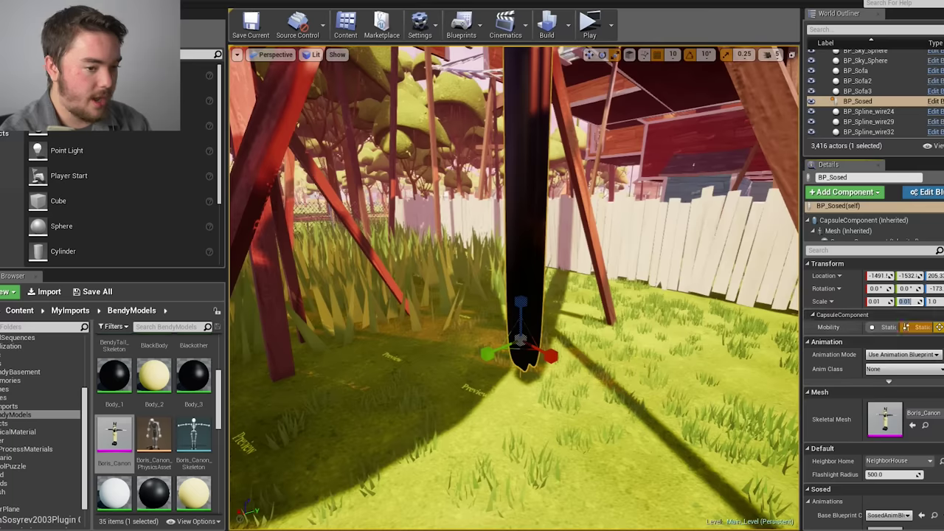
left_click(934, 301)
type("0.01")
key("Return")
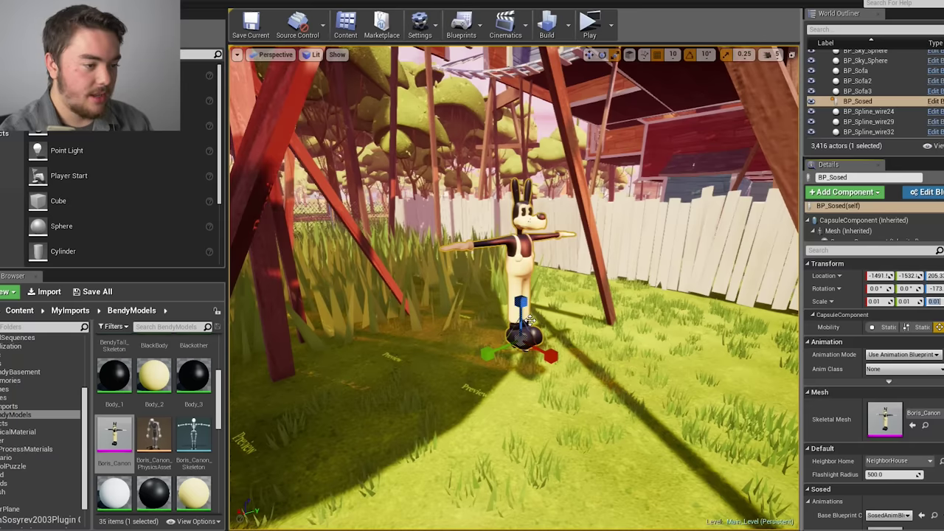
Lower the BP_Sosed character onto the grass, to a Z location of about 95.
left_click(523, 270)
key("w")
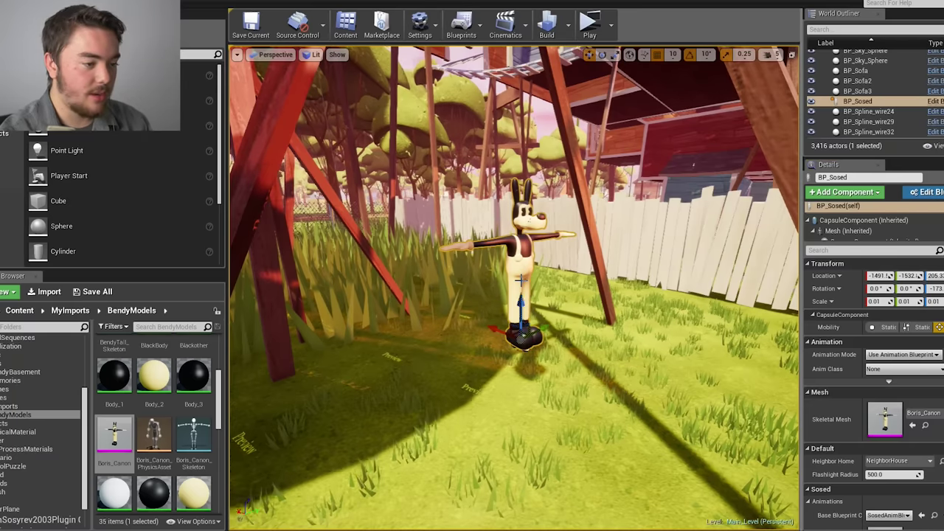
left_click_drag(520, 281, 530, 358)
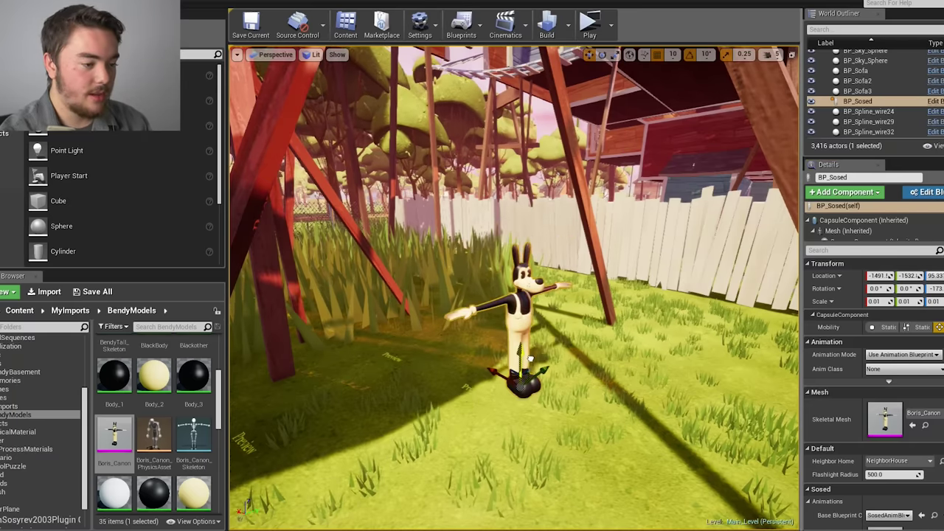
Return the view to the street in front of the house and launch the level in a new editor window.
right_click_drag(530, 358, 767, 355)
key("w")
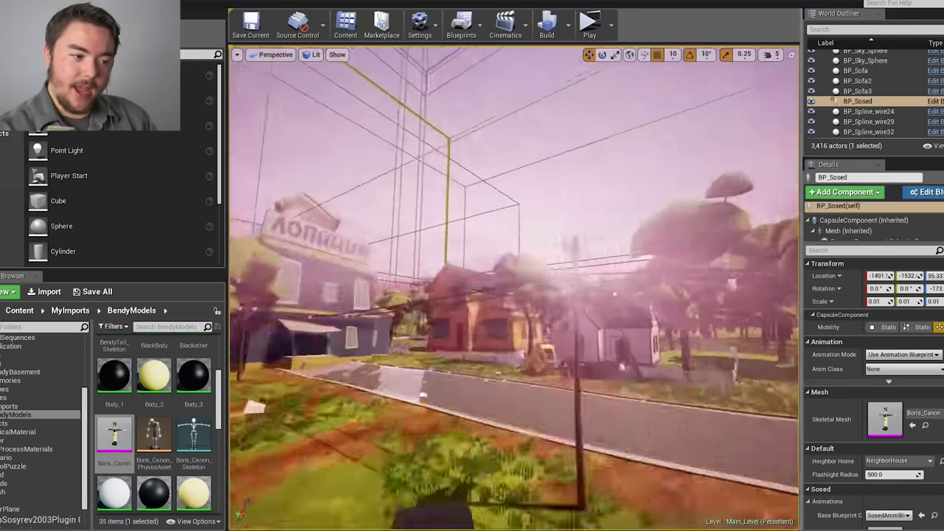
key("w")
mouse_move(574, 362)
right_mouse_down()
mouse_move(384, 358)
mouse_move(568, 354)
right_mouse_up()
left_click(611, 25)
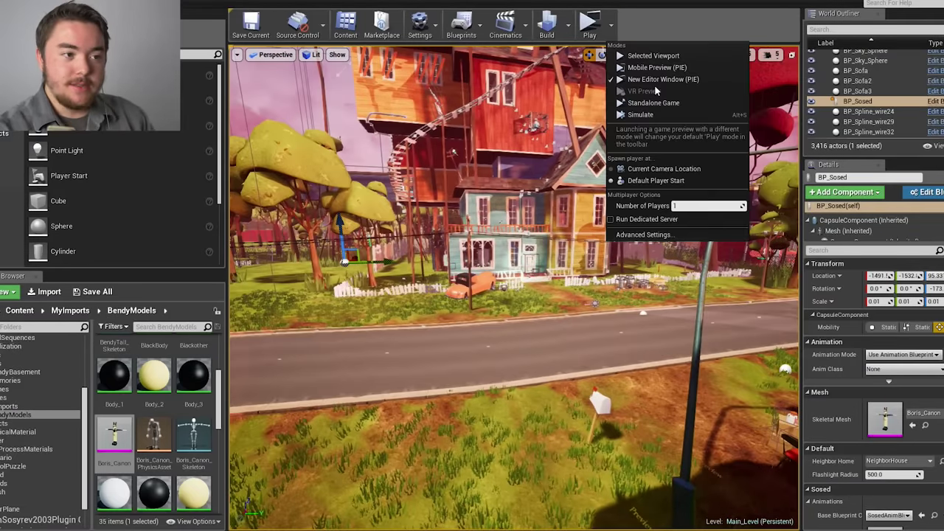
left_click(660, 79)
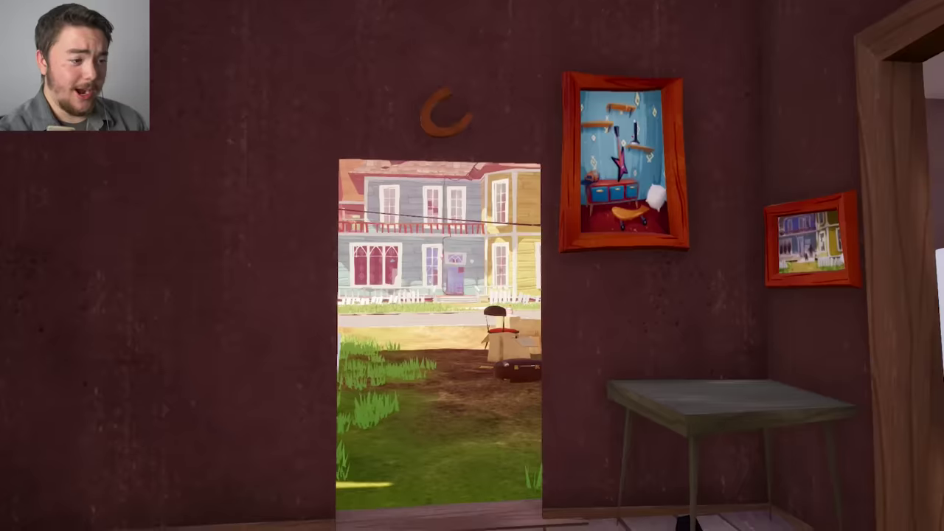
Walk out of the starting house and across the street to look for the Boris neighbor near the yellow tower.
key("w")
key("w")
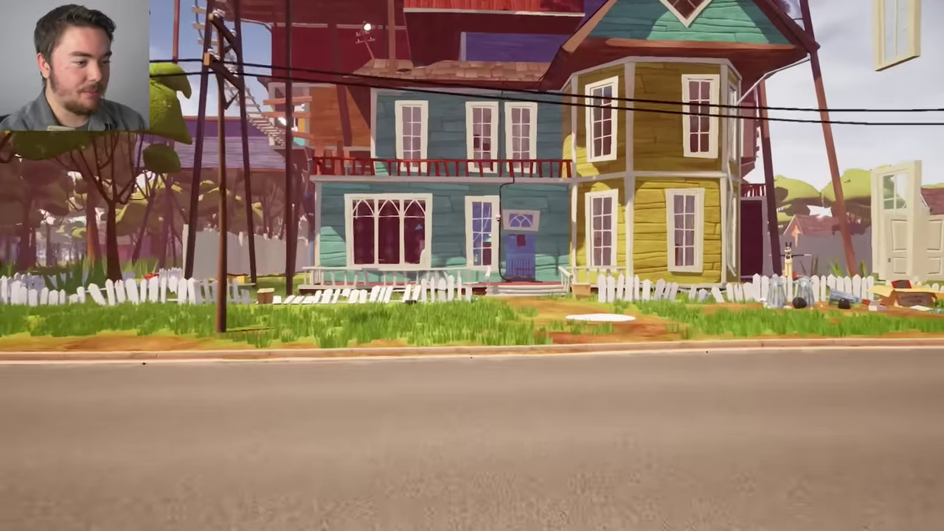
key("w")
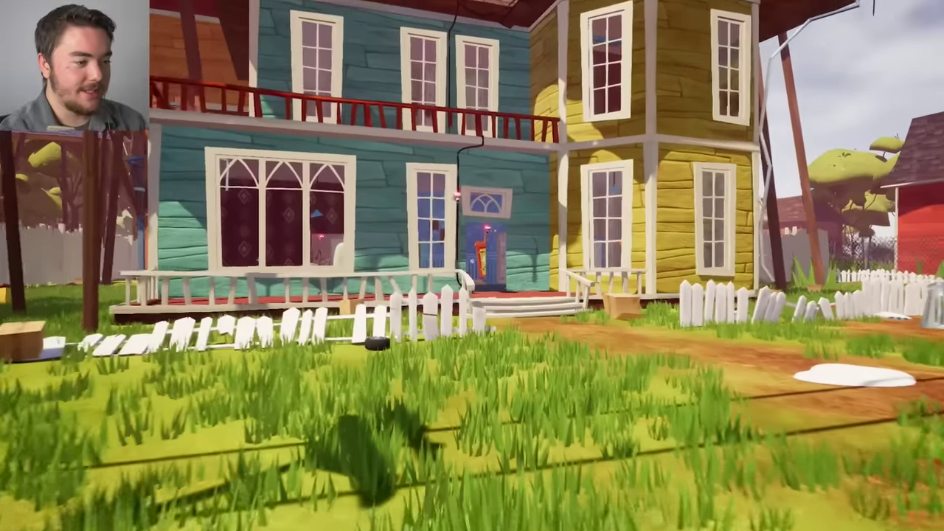
key("w")
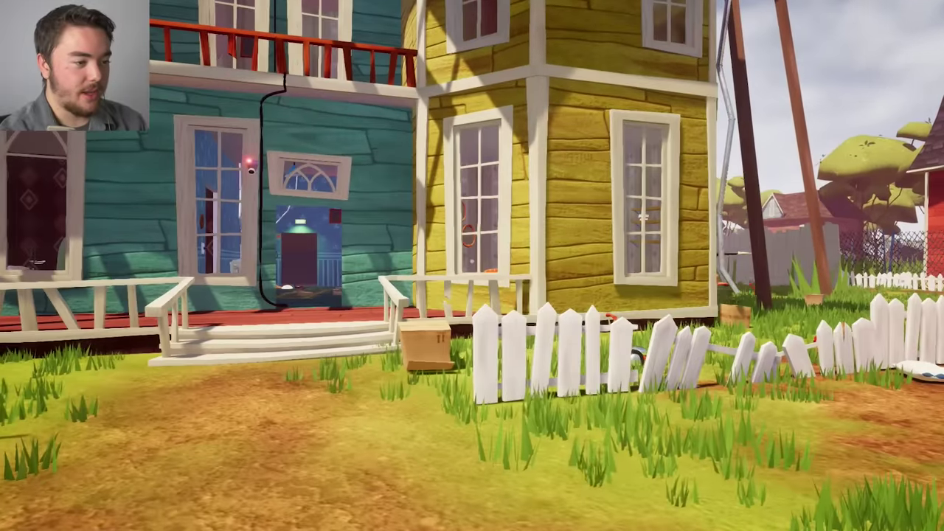
key("d")
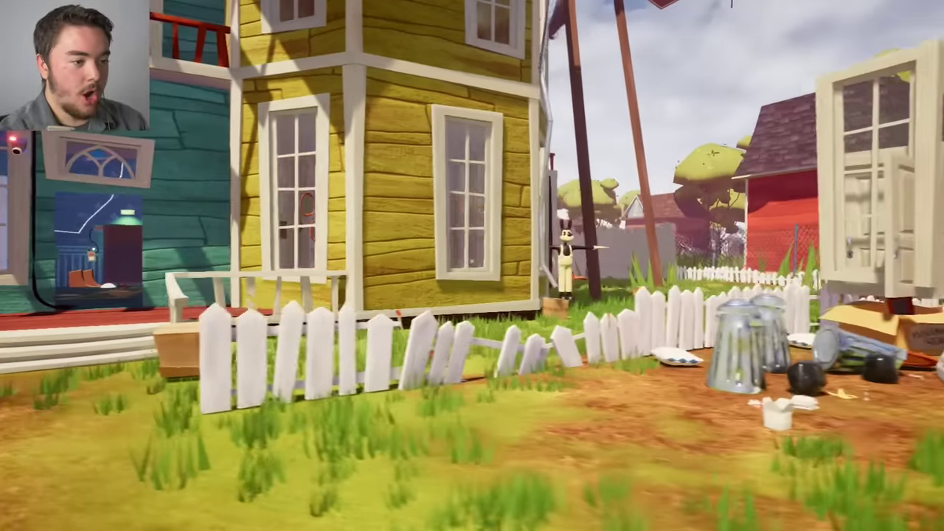
key("s")
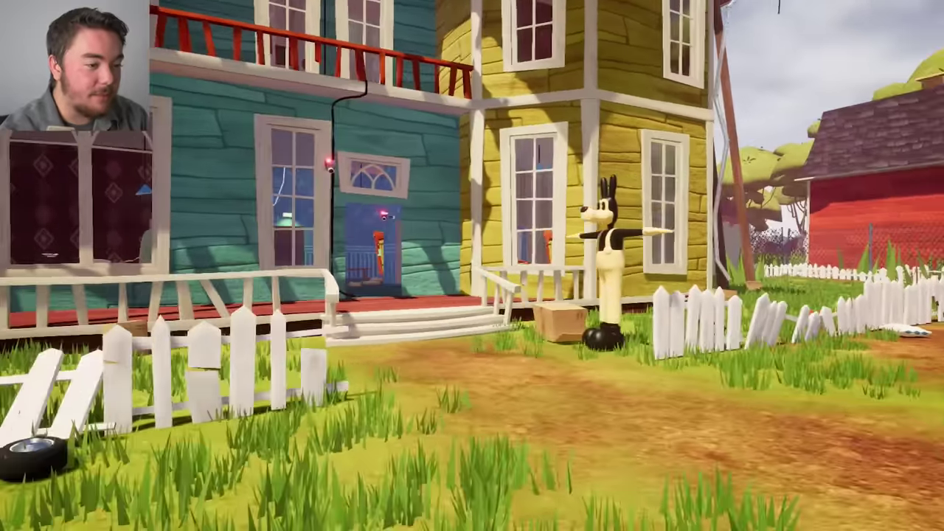
Approach and back away from the Boris neighbor in the front yard to check how it moves and reacts.
key("w")
key("e")
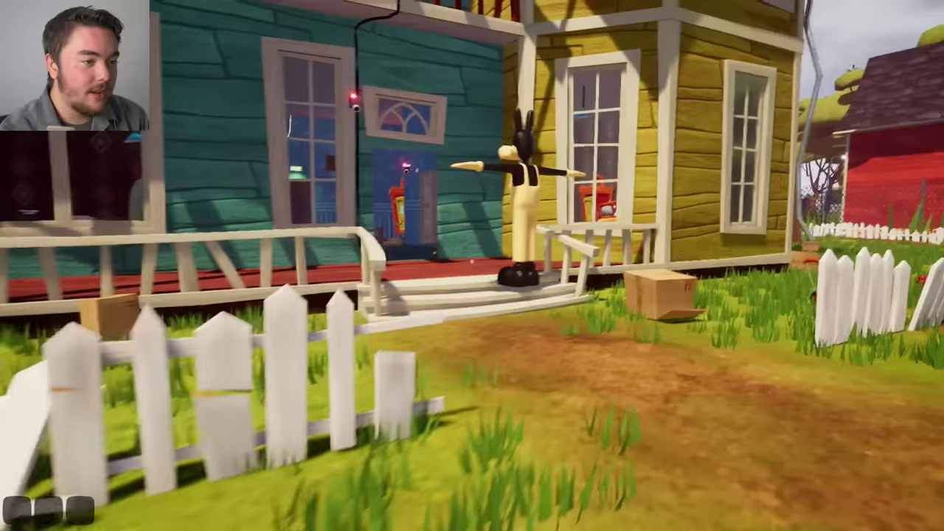
right_click(472, 266)
key("s")
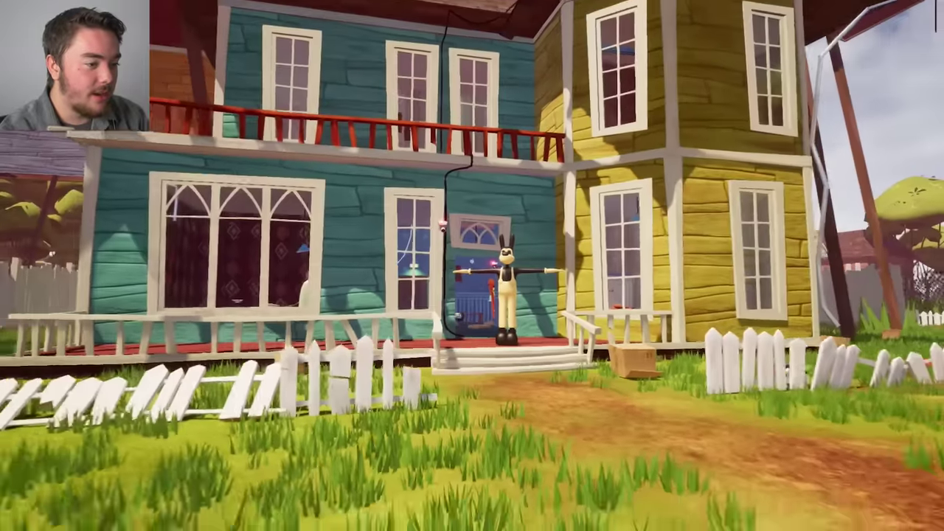
key("s")
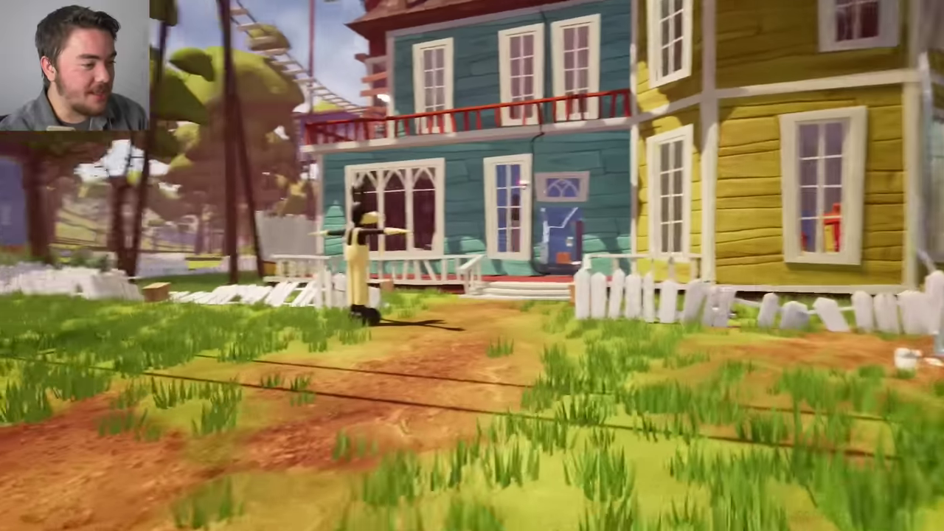
key("w")
left_click(472, 261)
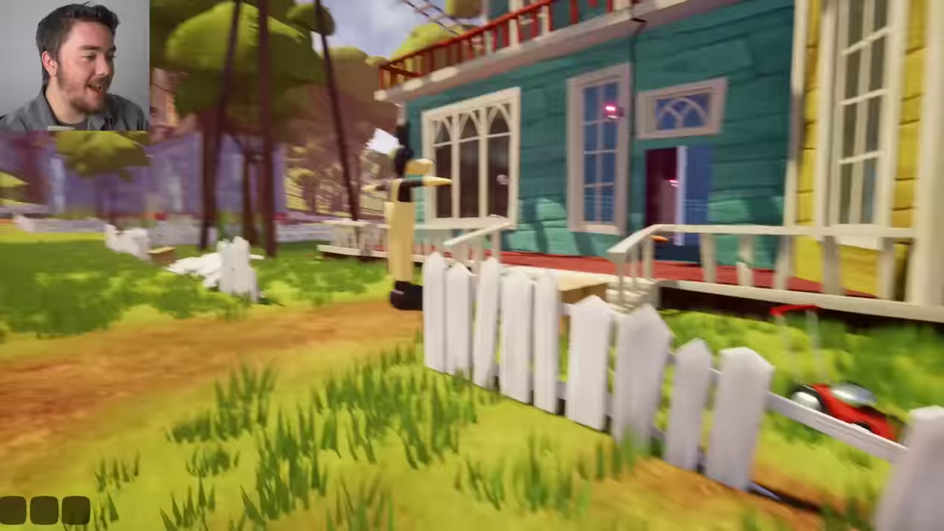
key("w")
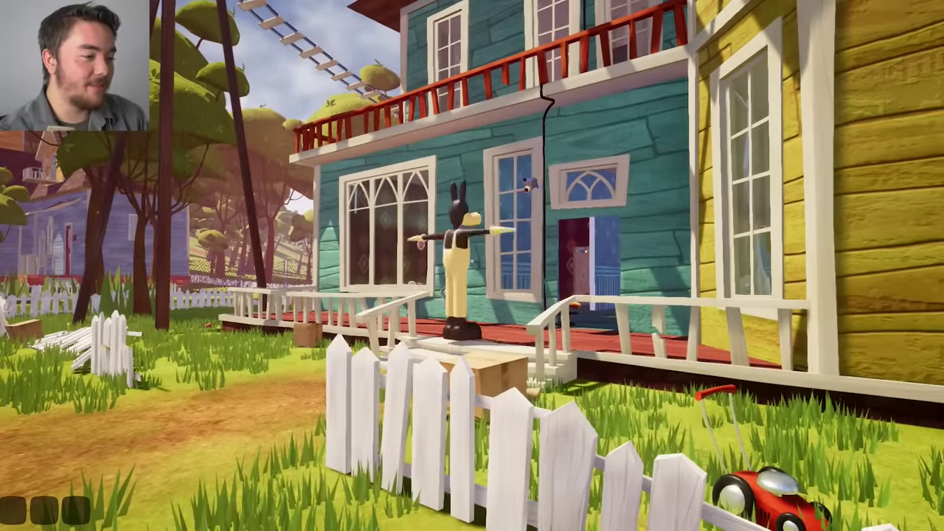